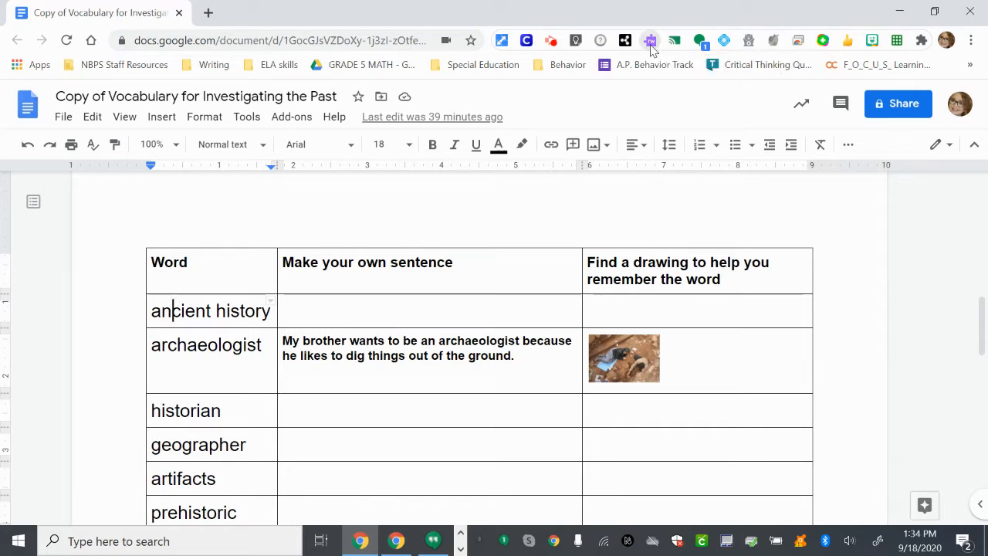
# - Show the Read&Write toolbar and look up the dictionary definition of "ancient history" from the Word column, closing the definition after reading
pyautogui.click(651, 42)
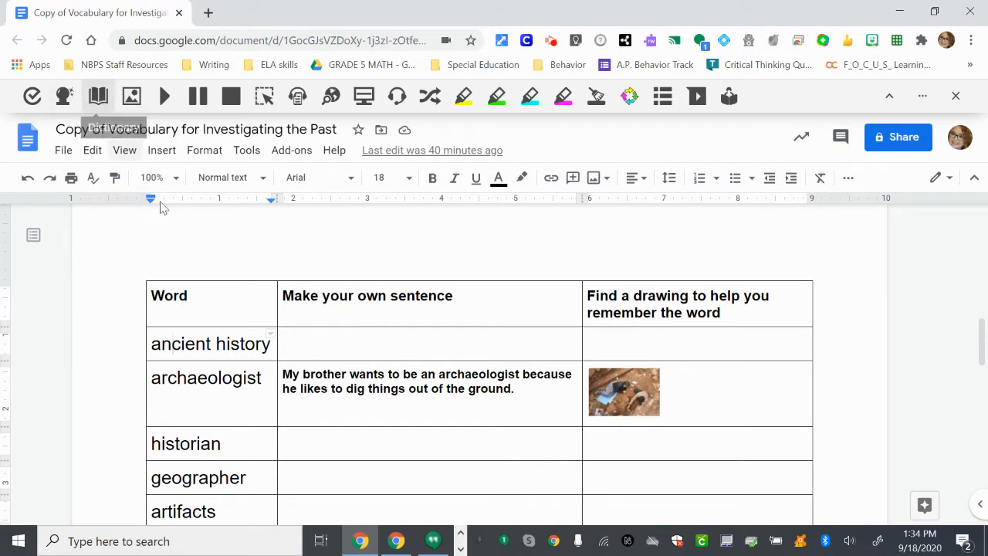
pyautogui.moveTo(153, 345); pyautogui.dragTo(276, 346)
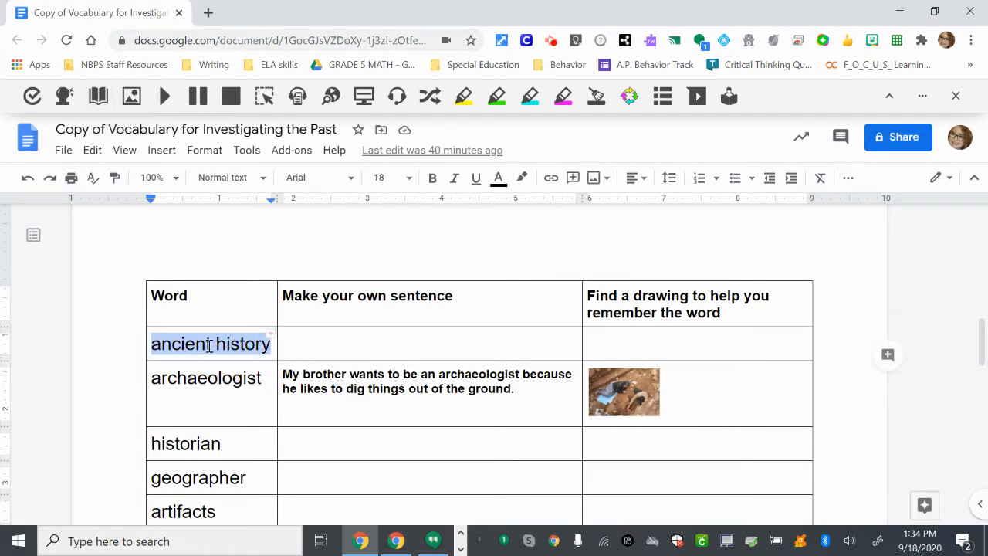
pyautogui.click(99, 96)
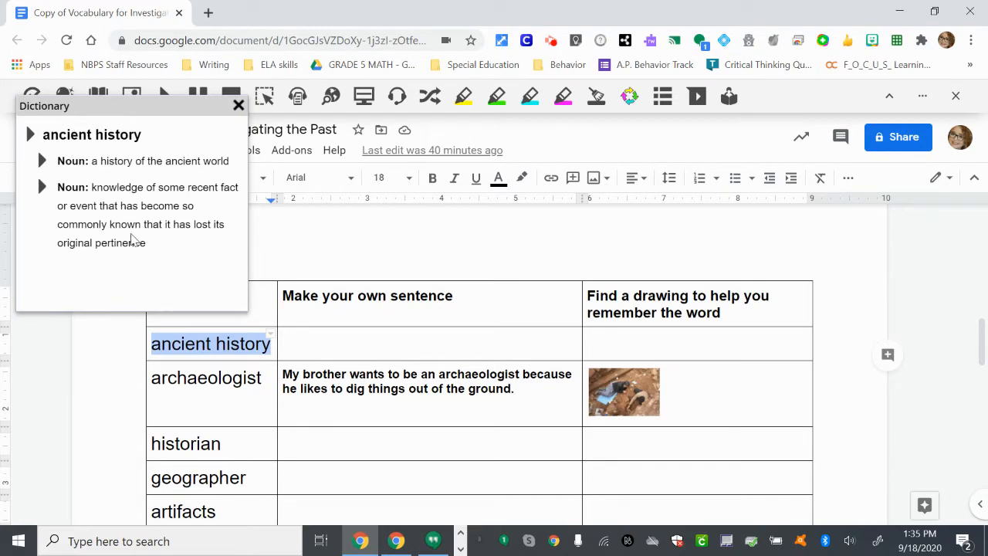
pyautogui.click(238, 108)
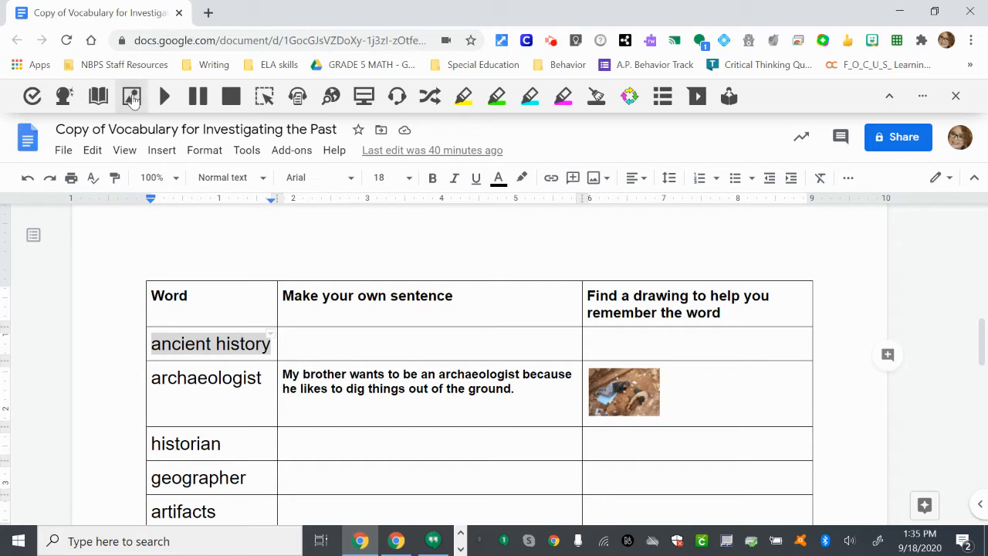
# - Look up "ancient history" and "historian" in the Picture Dictionary, closing each set of pictures after viewing
pyautogui.click(132, 98)
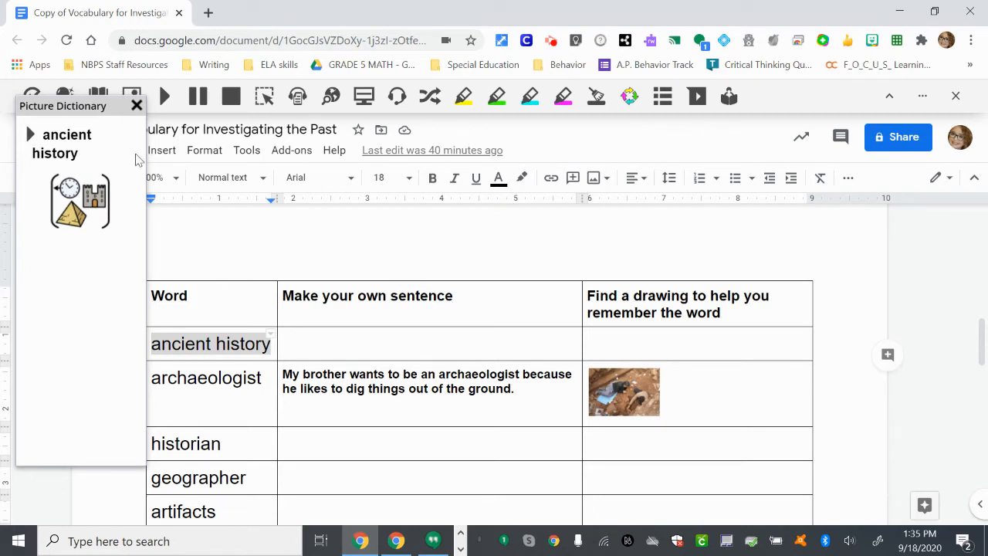
pyautogui.click(137, 106)
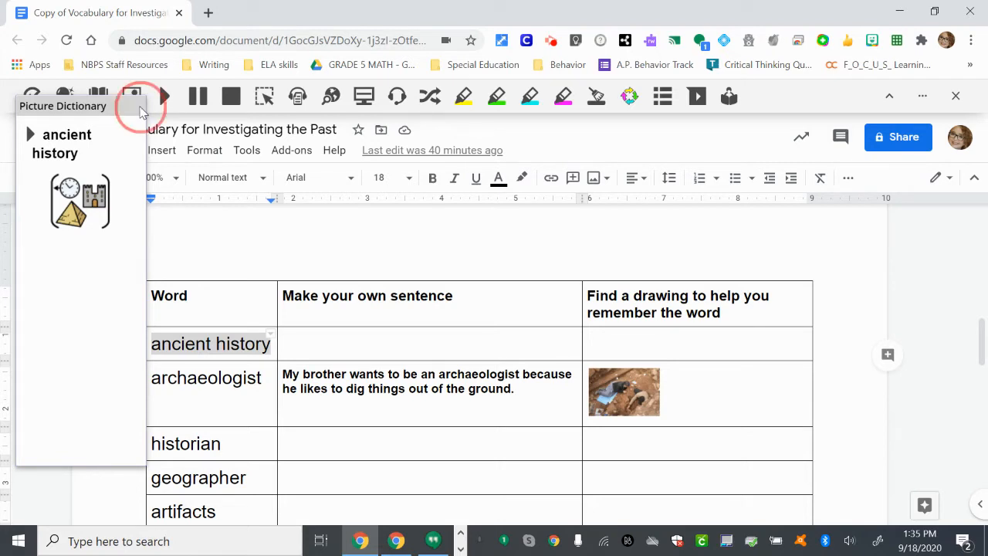
pyautogui.doubleClick(181, 442)
pyautogui.click(133, 100)
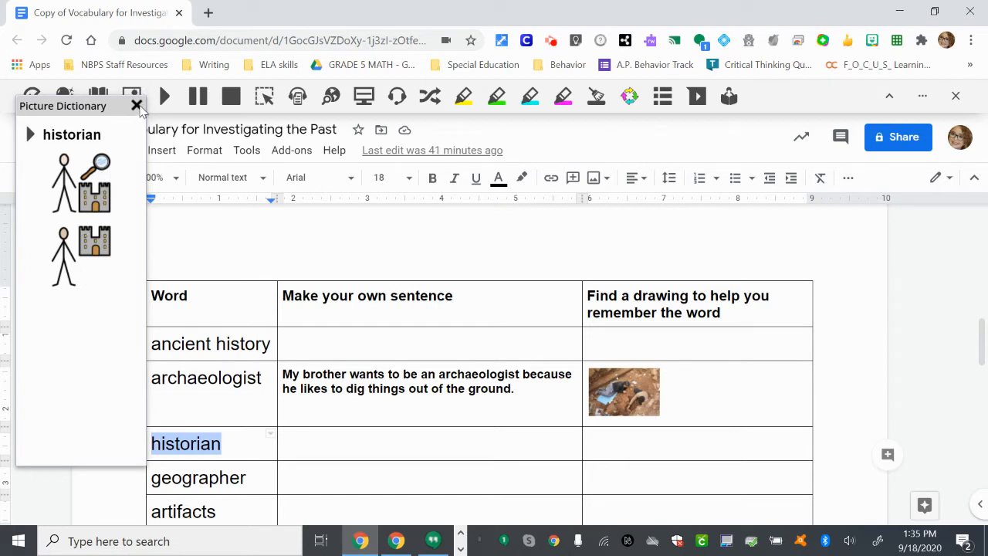
pyautogui.click(136, 106)
# - Have the table read aloud starting from "archaeologist", raise the sound volume, and stop the reading after the example sentence
pyautogui.click(160, 343)
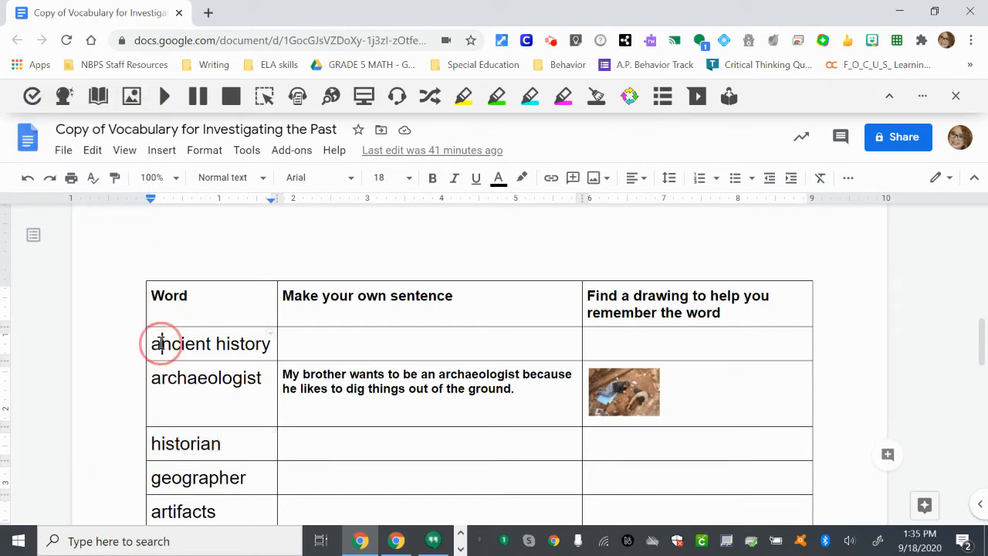
pyautogui.click(154, 345)
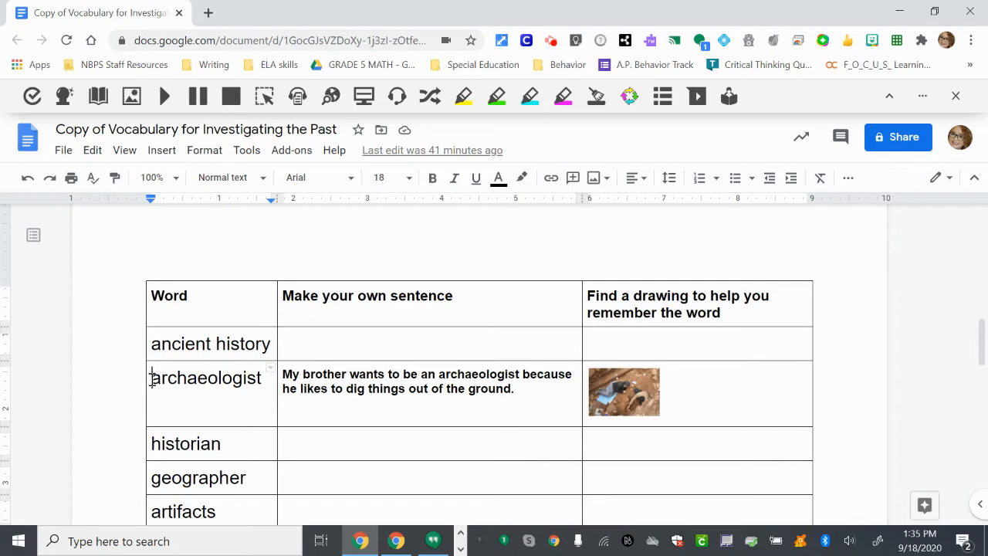
pyautogui.click(155, 378)
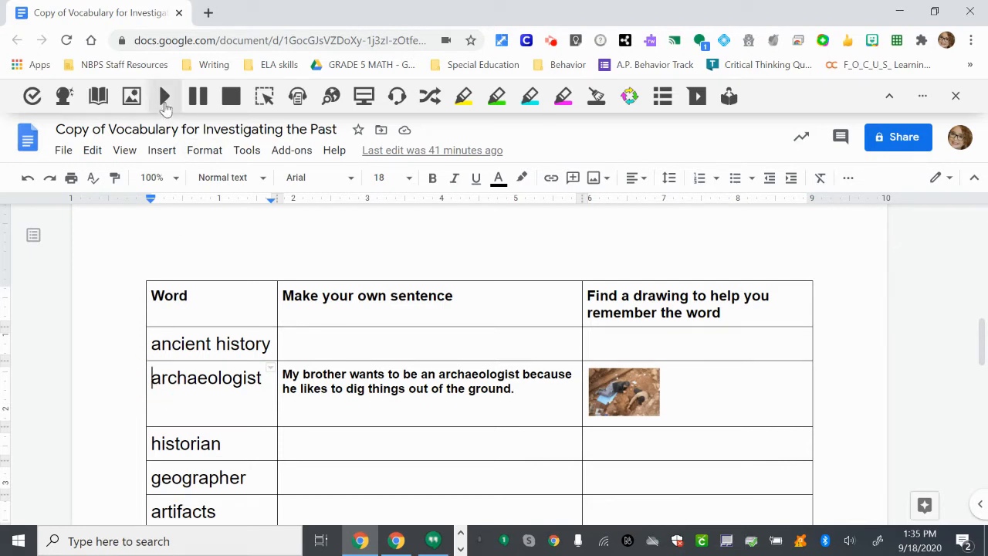
pyautogui.click(165, 98)
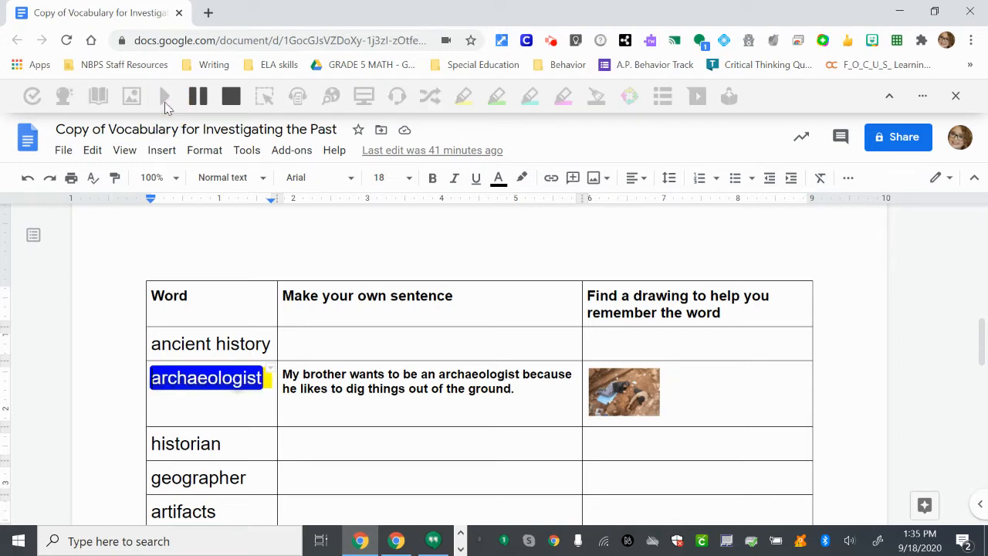
pyautogui.press('XF86AudioRaiseVolume')
pyautogui.press('XF86AudioRaiseVolume')
pyautogui.press('XF86AudioRaiseVolume')
pyautogui.press('XF86AudioRaiseVolume')
pyautogui.press('XF86AudioRaiseVolume')
pyautogui.press('XF86AudioRaiseVolume')
pyautogui.press('XF86AudioRaiseVolume')
pyautogui.press('XF86AudioRaiseVolume')
pyautogui.press('XF86AudioRaiseVolume')
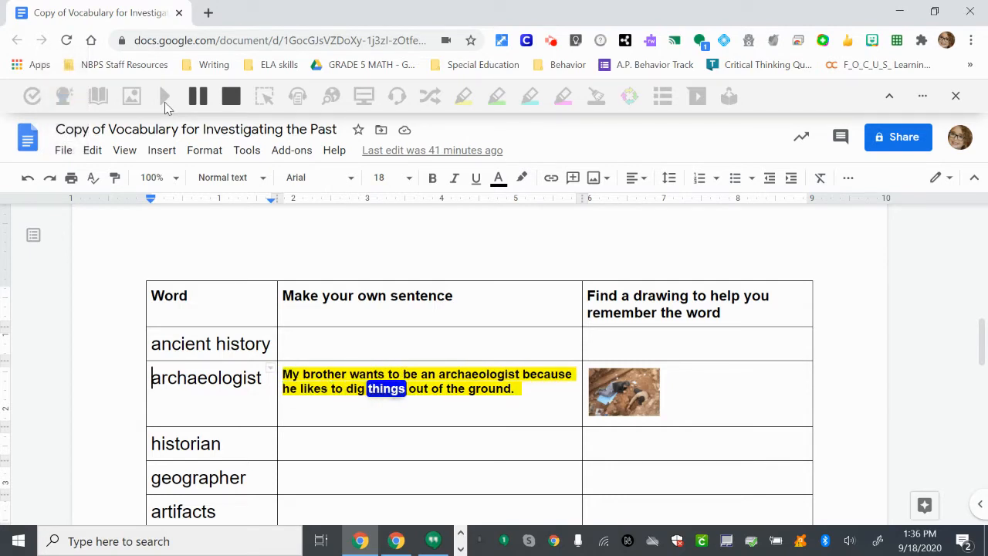
pyautogui.click(230, 98)
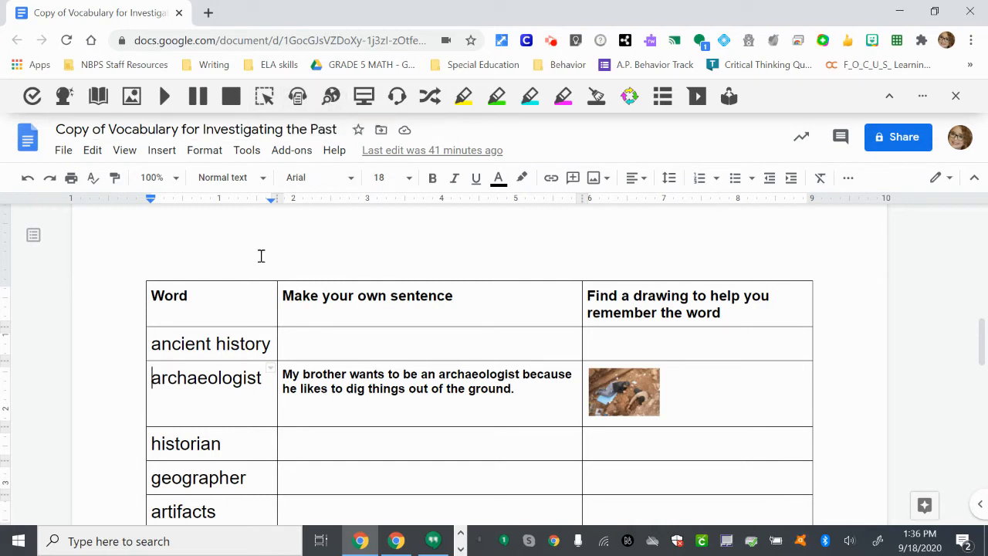
# - Search the web for "archaeologist" from the Word column, review the results, and close them to return to the document
pyautogui.doubleClick(206, 381)
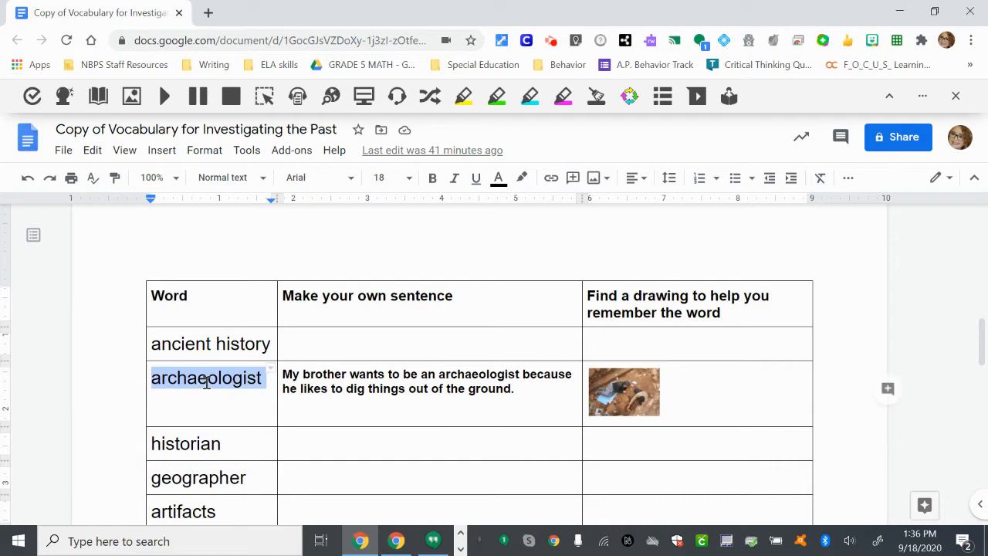
pyautogui.click(336, 105)
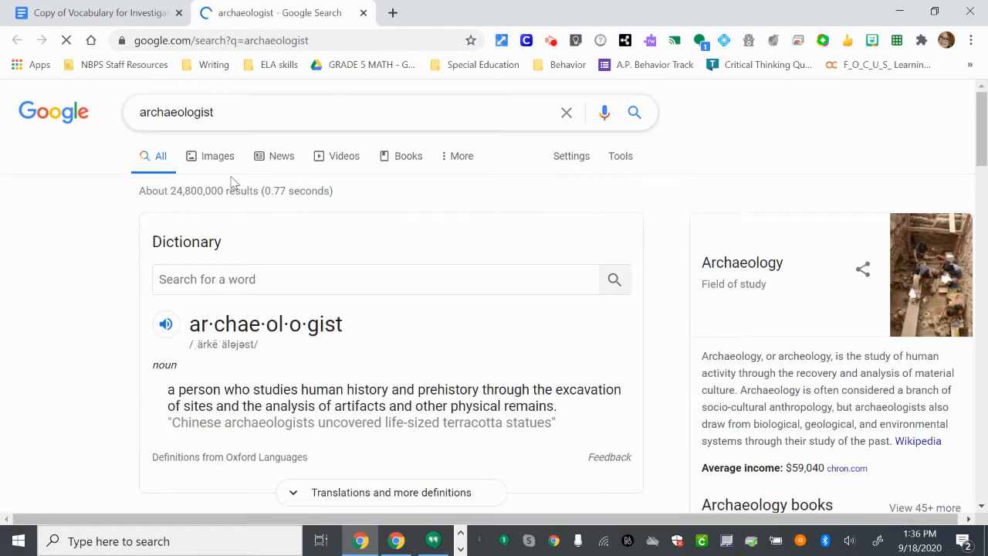
pyautogui.scroll(-2, 435, 237)
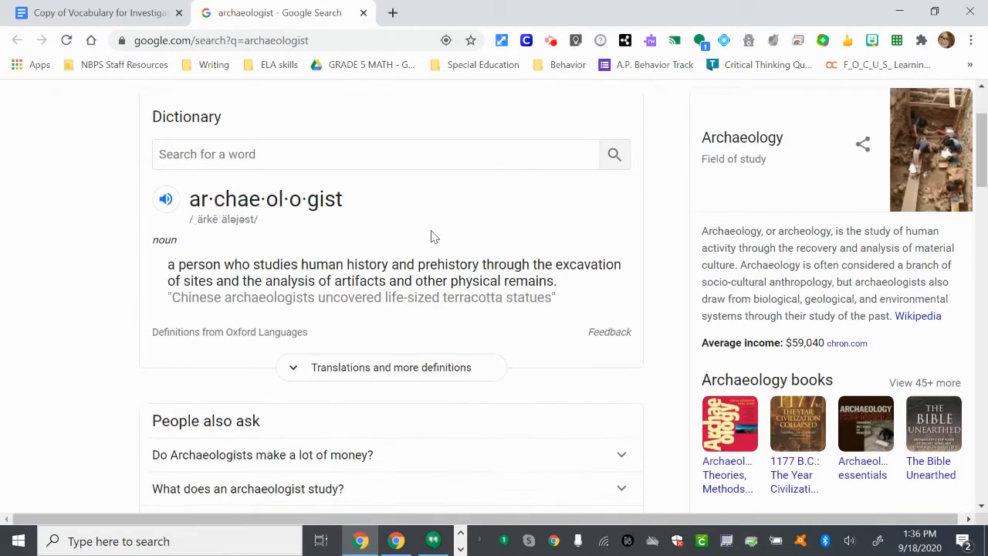
pyautogui.scroll(2, 434, 237)
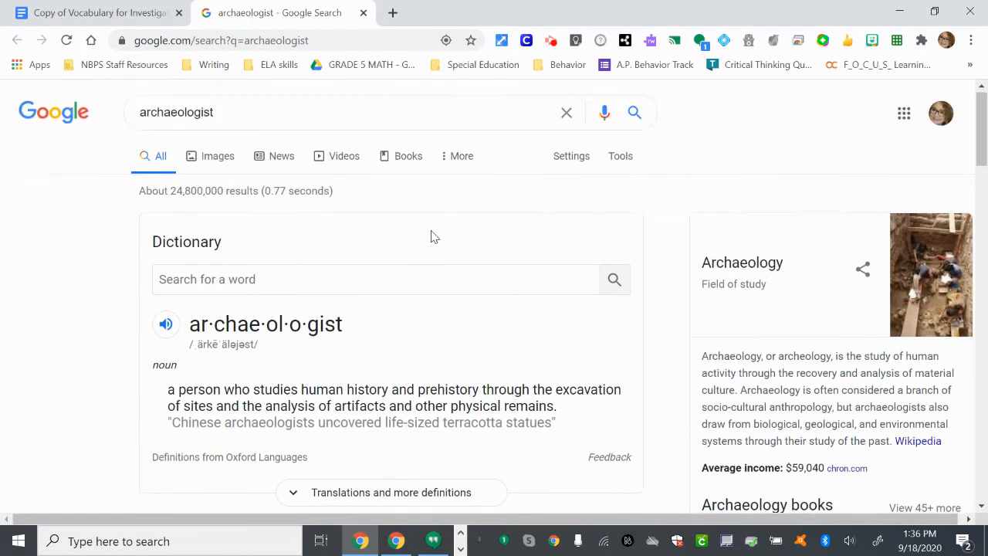
pyautogui.click(141, 7)
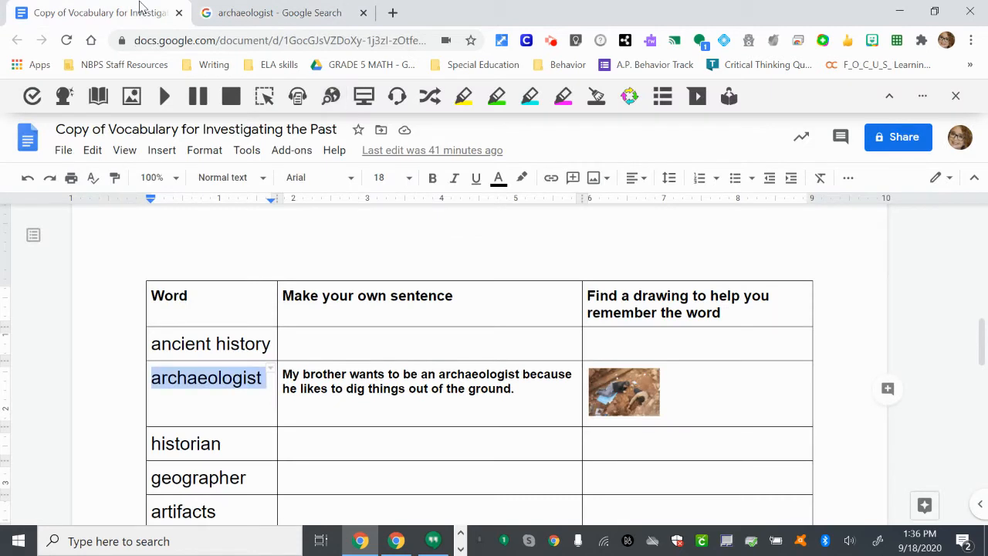
pyautogui.click(362, 16)
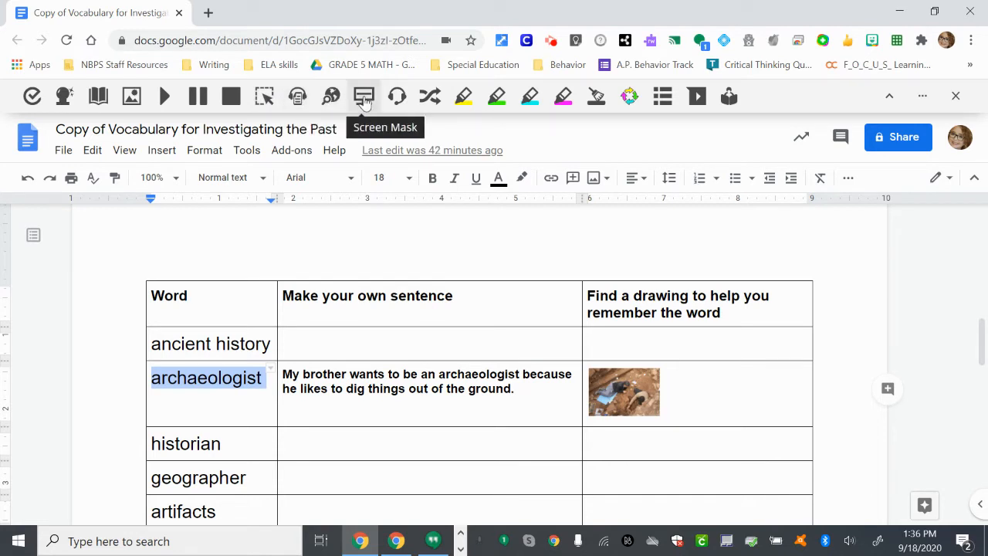
# - Try the Screen Mask over the vocabulary document and turn it off again
pyautogui.click(248, 386)
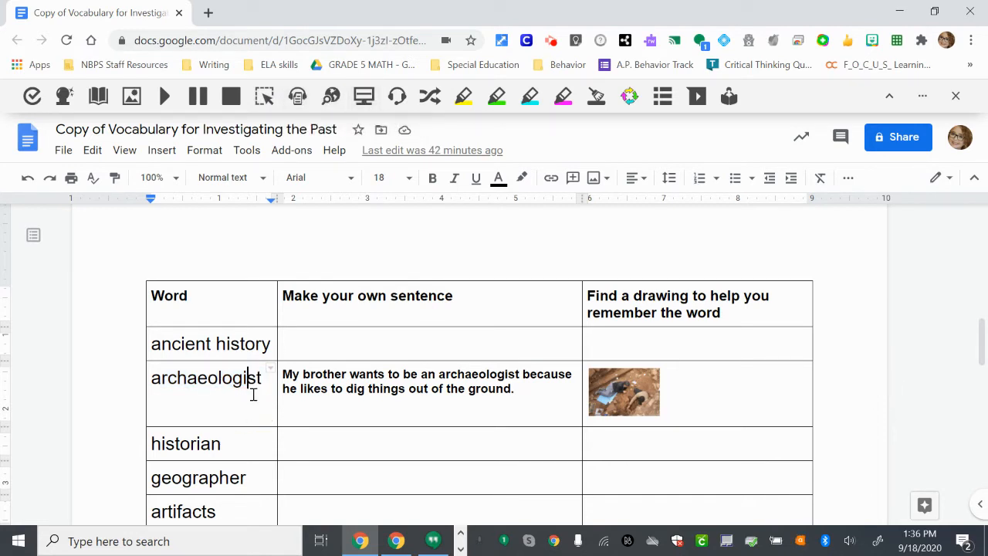
pyautogui.click(363, 100)
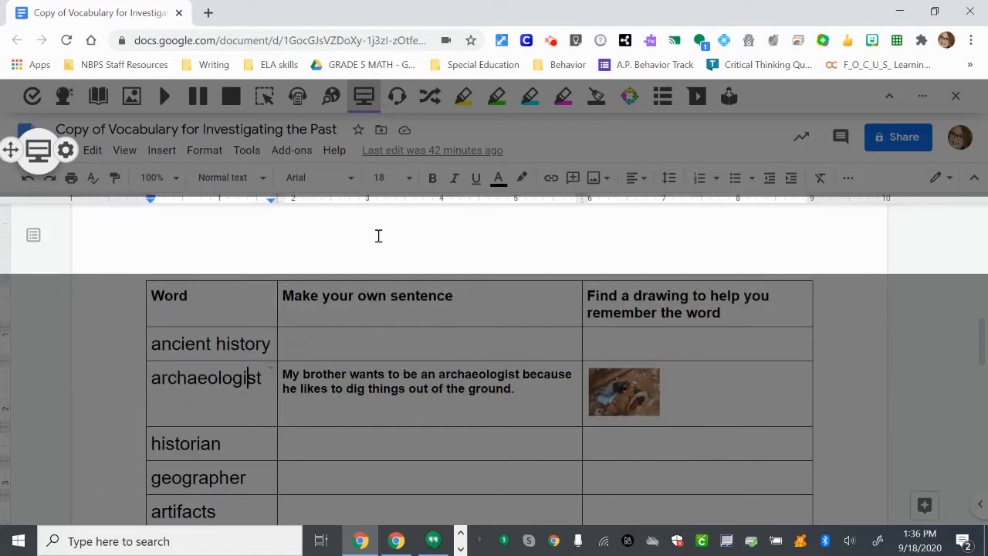
pyautogui.click(367, 105)
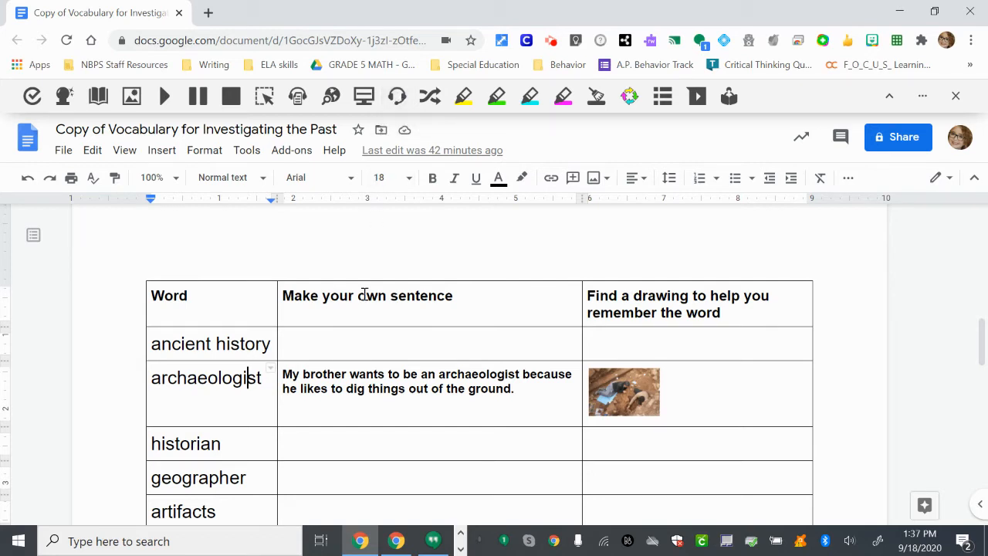
# - Dictate the trial text "Record what I'm saying and put it into text" into the ancient history sentence cell with Talk&Type, and delete it
pyautogui.scroll(-1, 322, 423)
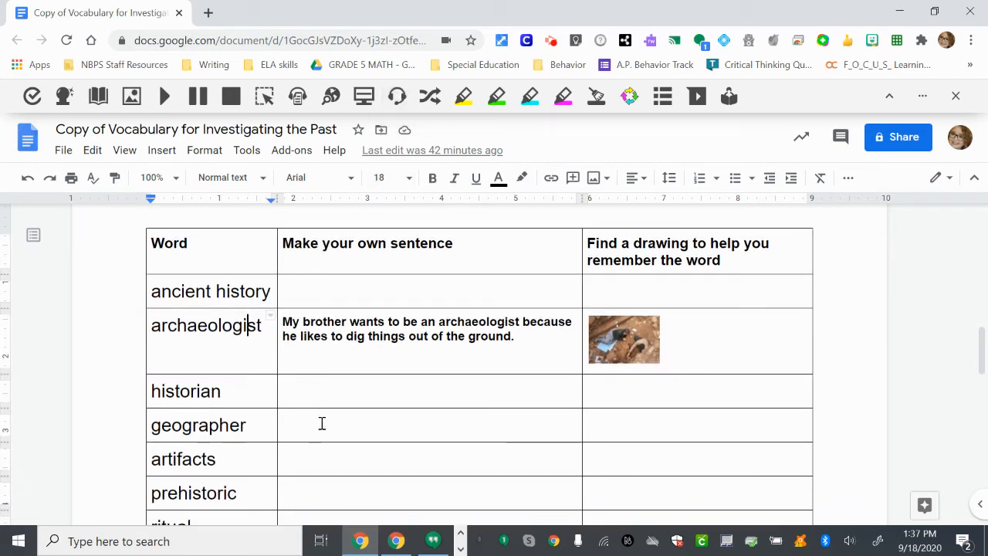
pyautogui.click(301, 295)
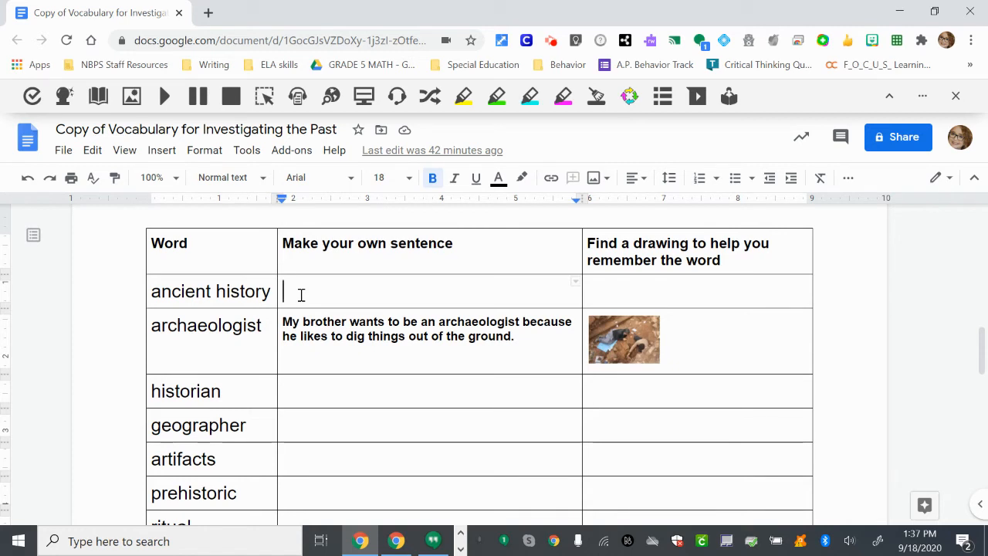
pyautogui.click(397, 100)
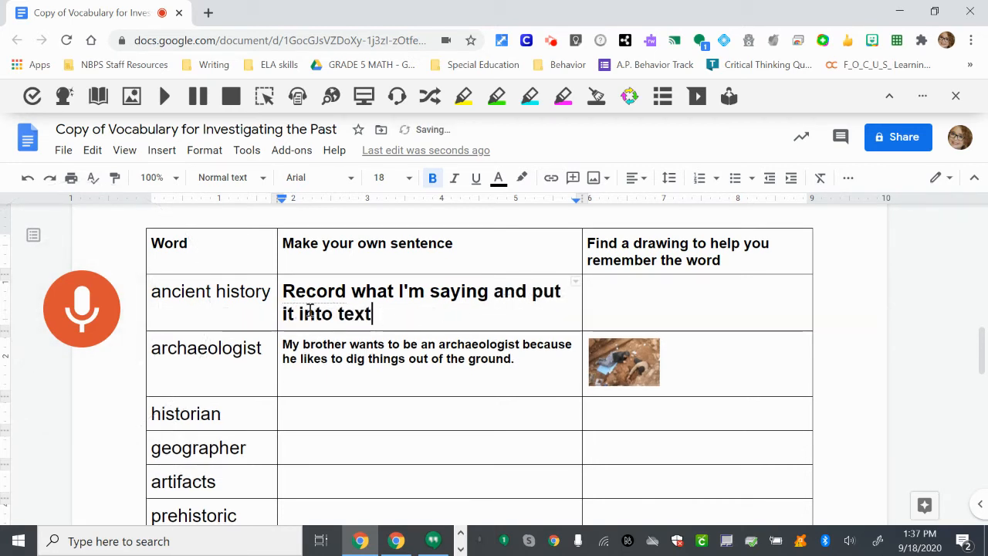
pyautogui.click(93, 328)
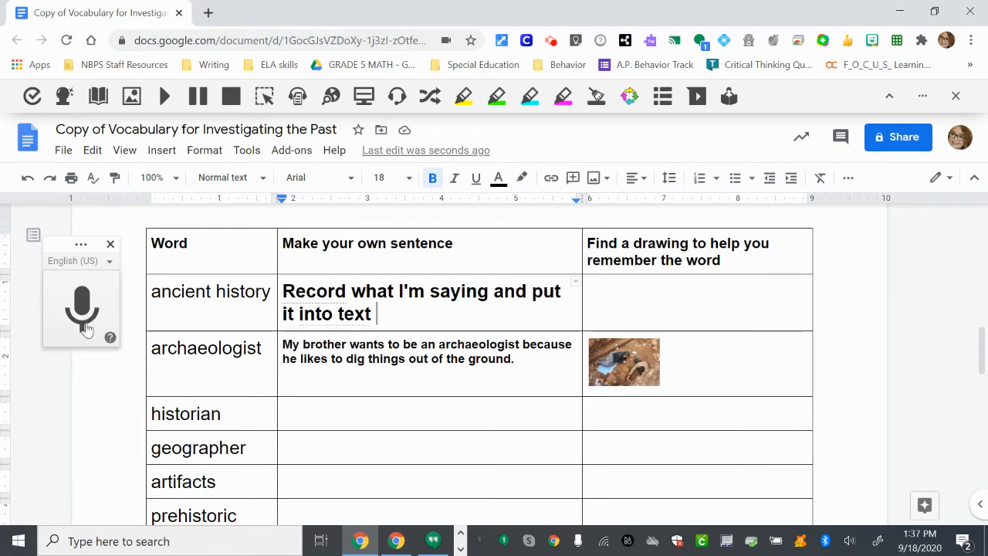
pyautogui.moveTo(380, 315); pyautogui.dragTo(284, 290)
pyautogui.press('BackSpace')
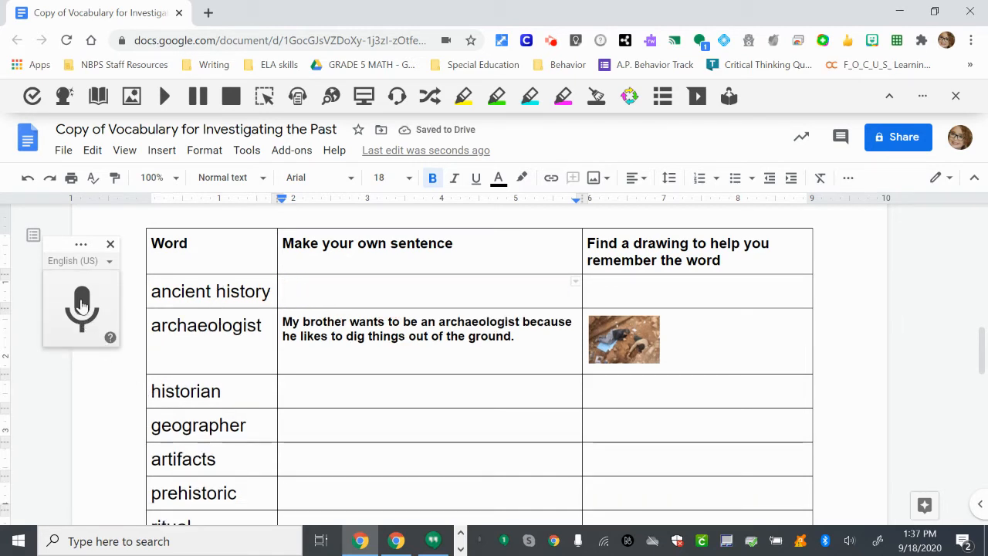
# - Dictate "In social studies we are studying ancient history" into the ancient history sentence cell and close voice typing
pyautogui.click(82, 305)
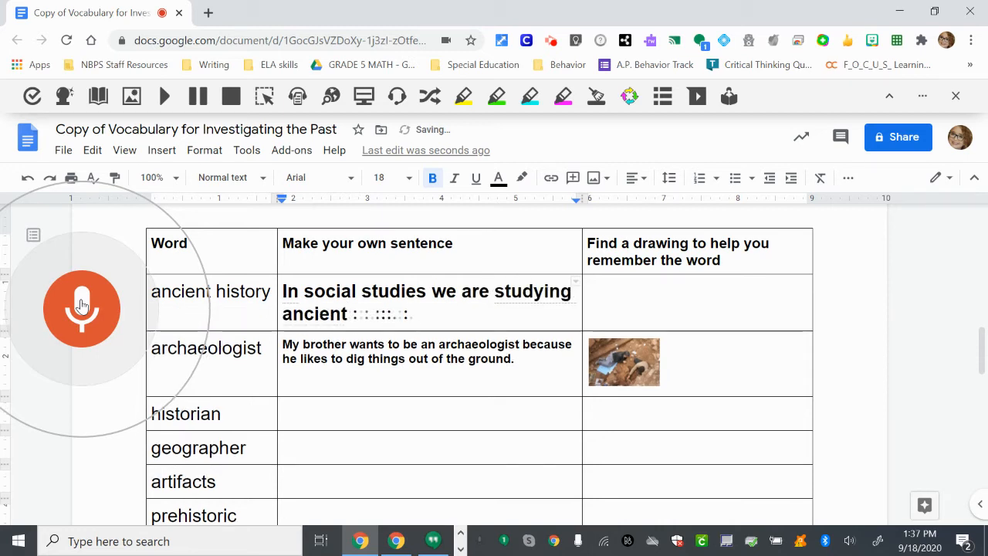
pyautogui.click(82, 306)
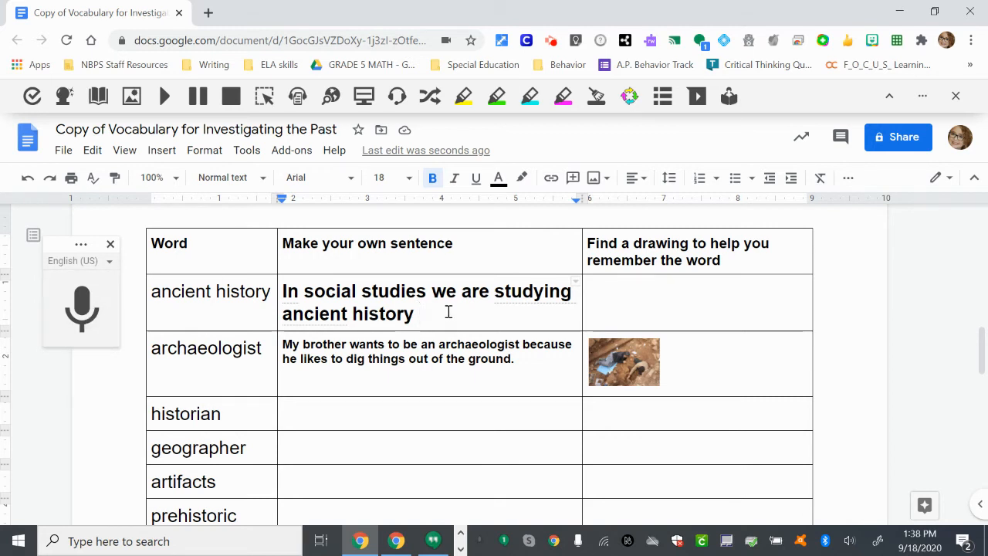
pyautogui.click(111, 245)
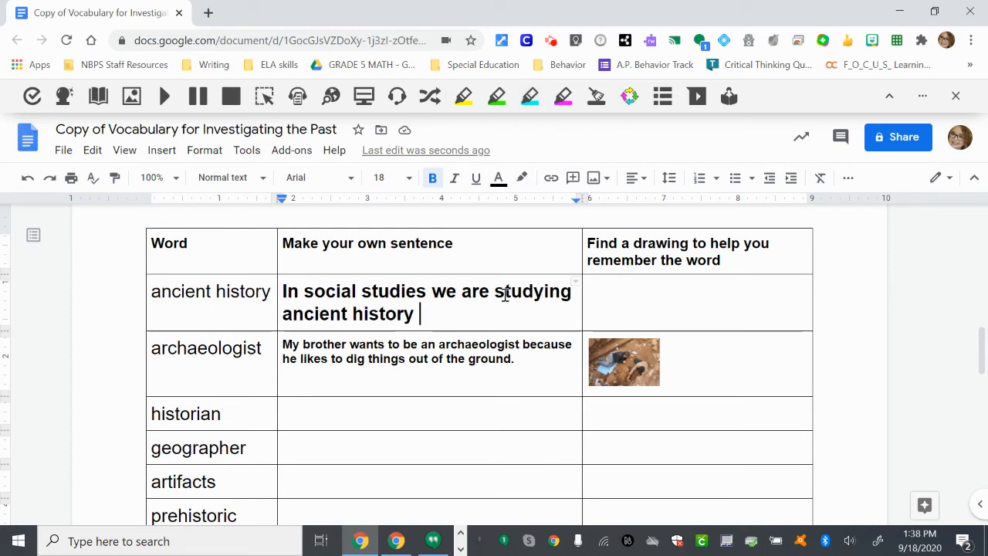
# - Record a short voice note on the "Make your own sentence" heading and insert it into the document
pyautogui.scroll(1, 475, 314)
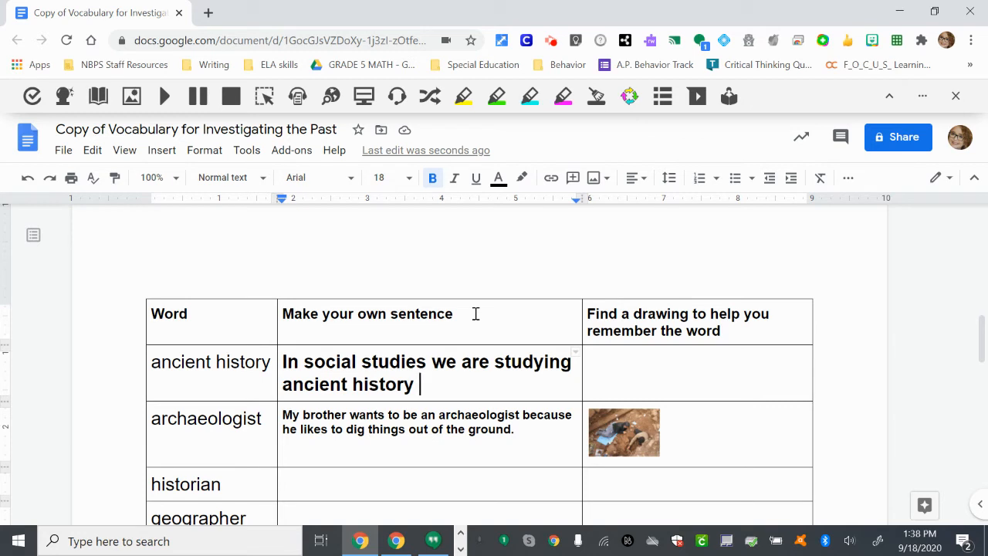
pyautogui.click(458, 317)
pyautogui.moveTo(458, 314); pyautogui.dragTo(284, 316)
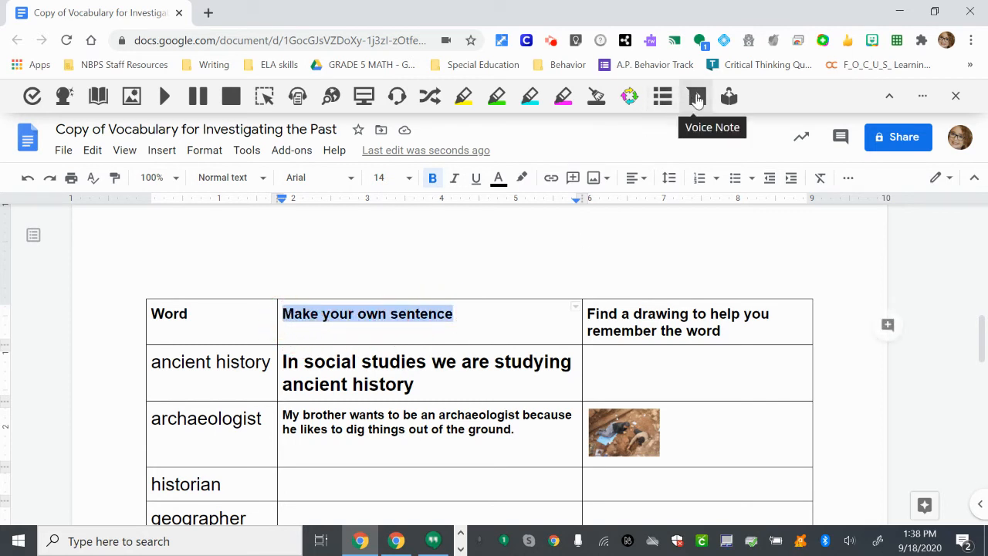
pyautogui.click(472, 314)
pyautogui.moveTo(463, 315); pyautogui.dragTo(282, 314)
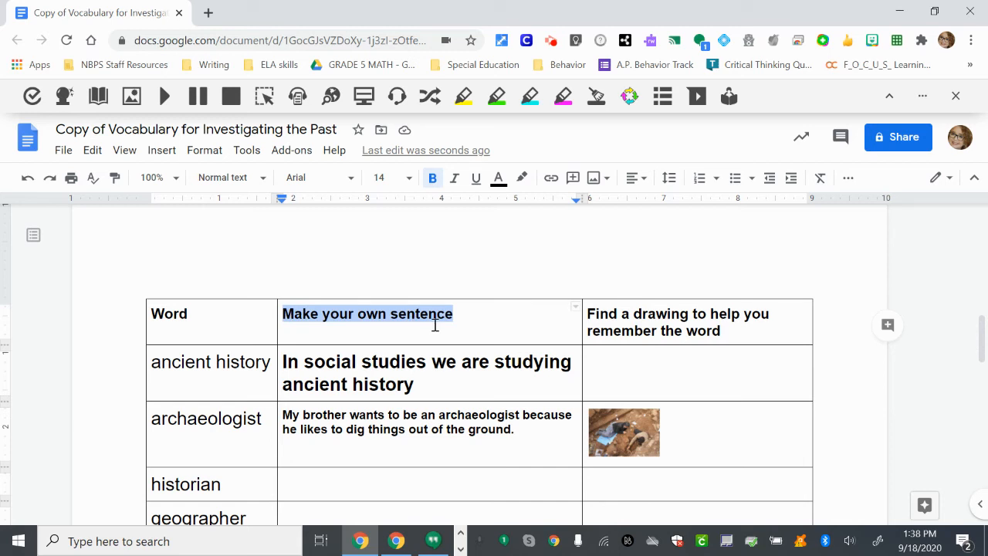
pyautogui.click(698, 101)
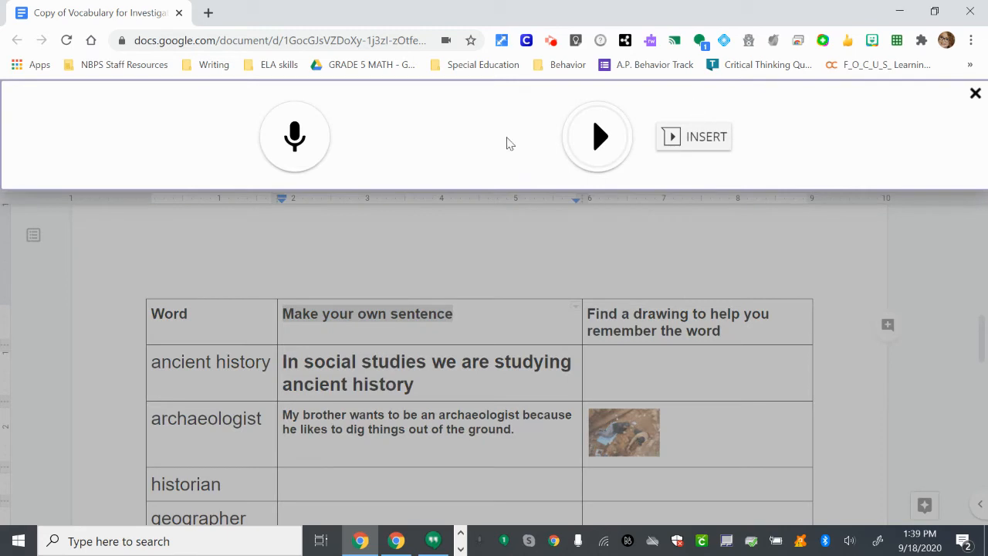
pyautogui.click(295, 139)
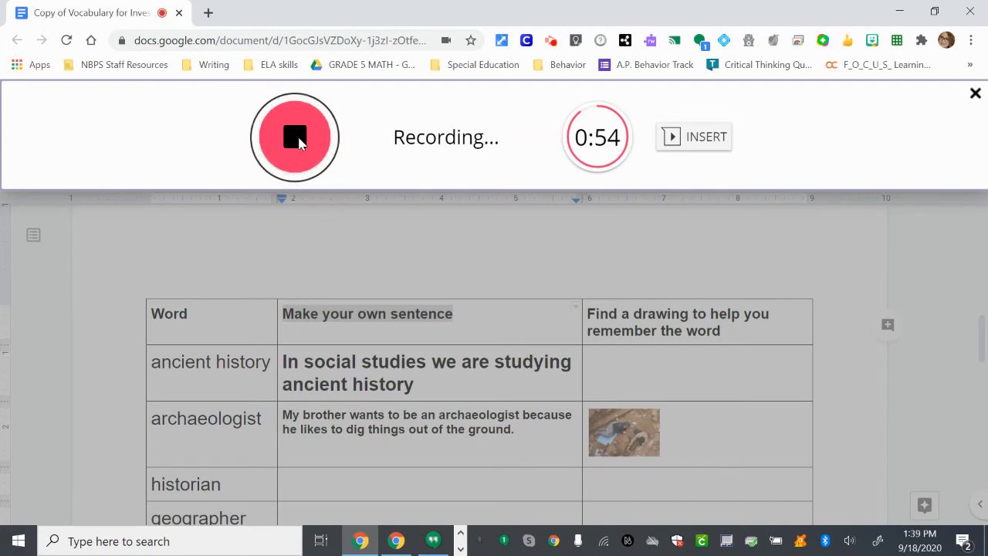
pyautogui.click(300, 141)
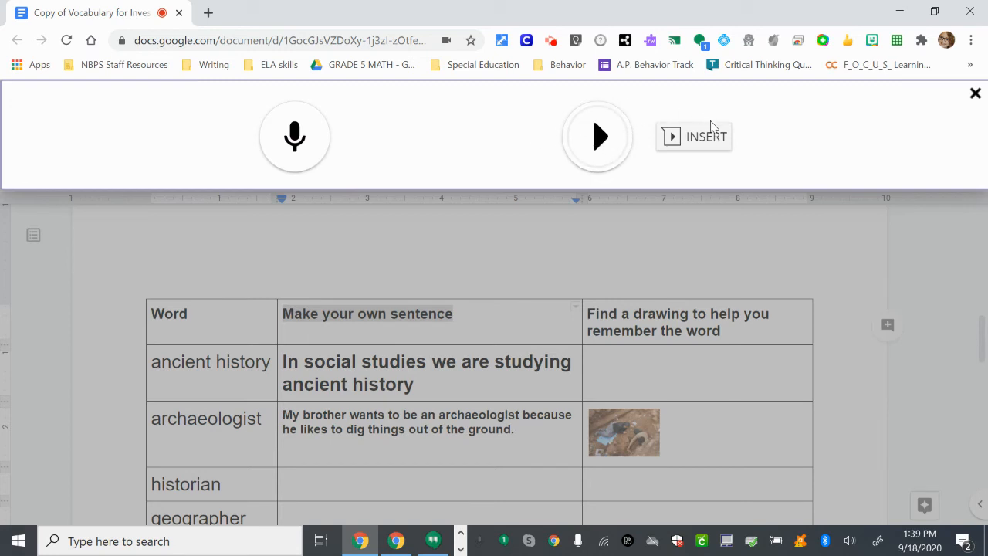
pyautogui.click(696, 141)
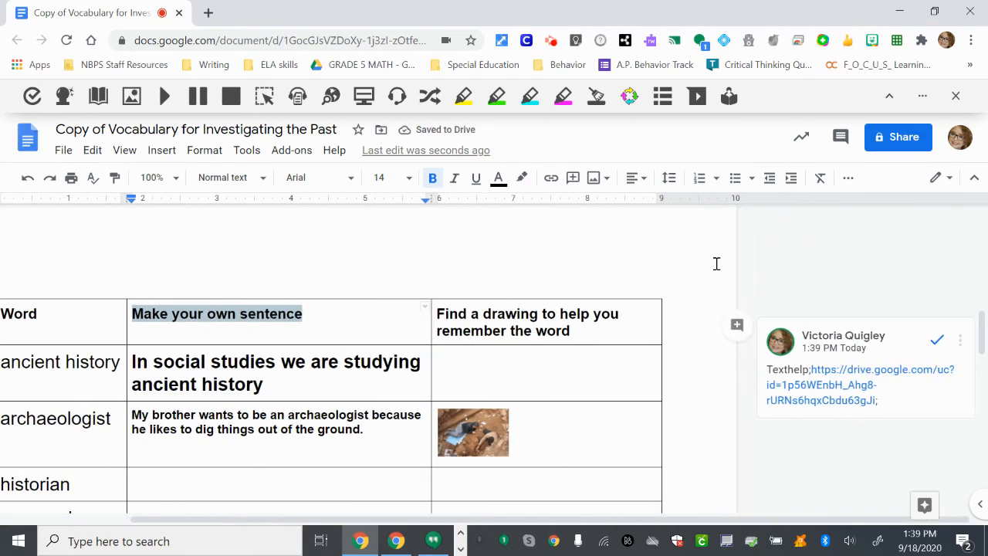
# - Play back the voice note attached to the "Make your own sentence" heading, pause it, and resolve its comment
pyautogui.scroll(-1, 770, 476)
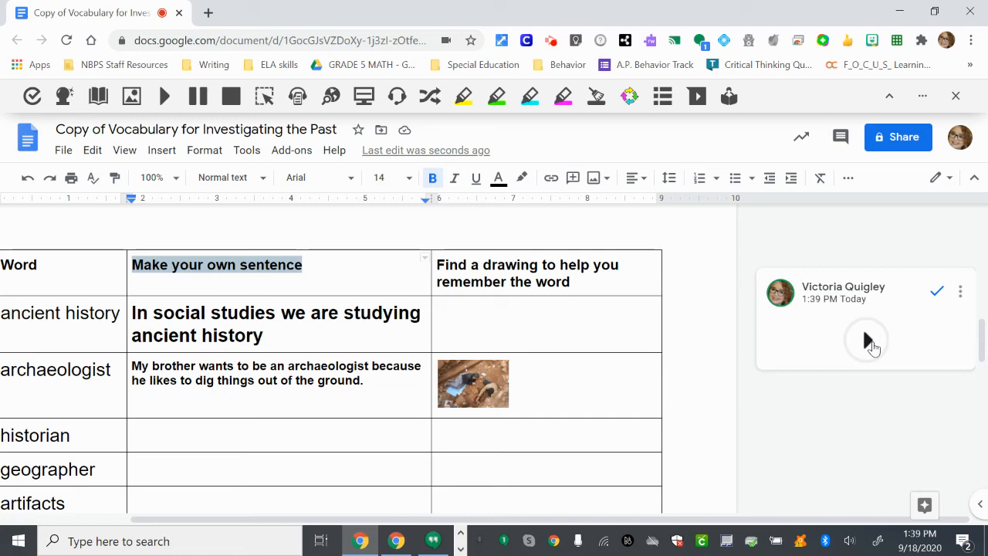
pyautogui.click(869, 341)
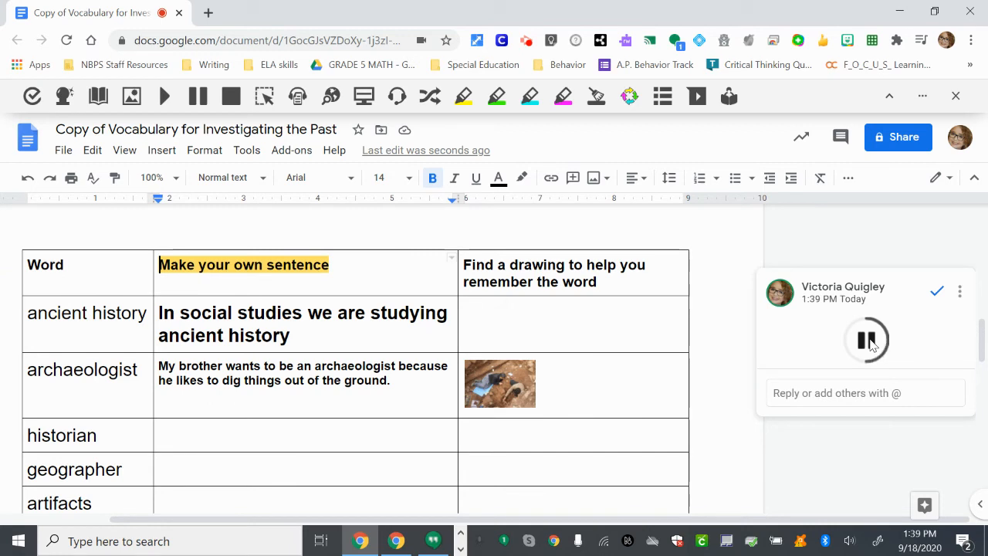
pyautogui.click(868, 341)
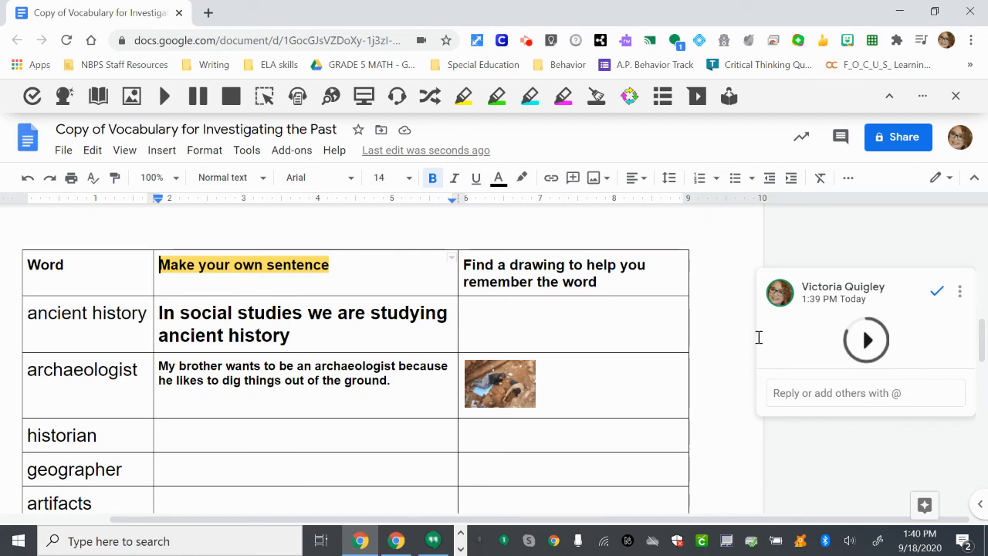
pyautogui.click(936, 292)
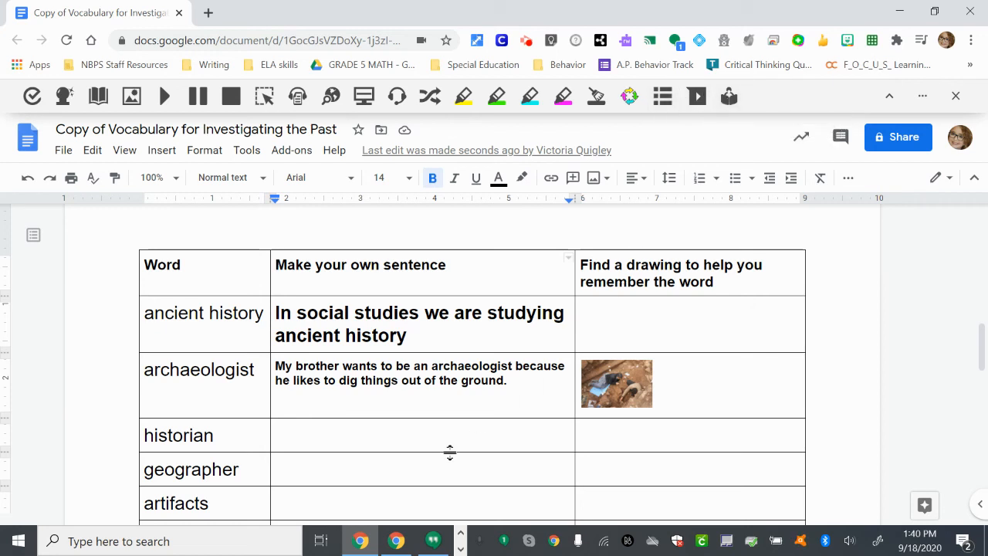
pyautogui.scroll(-1, 450, 453)
pyautogui.click(321, 410)
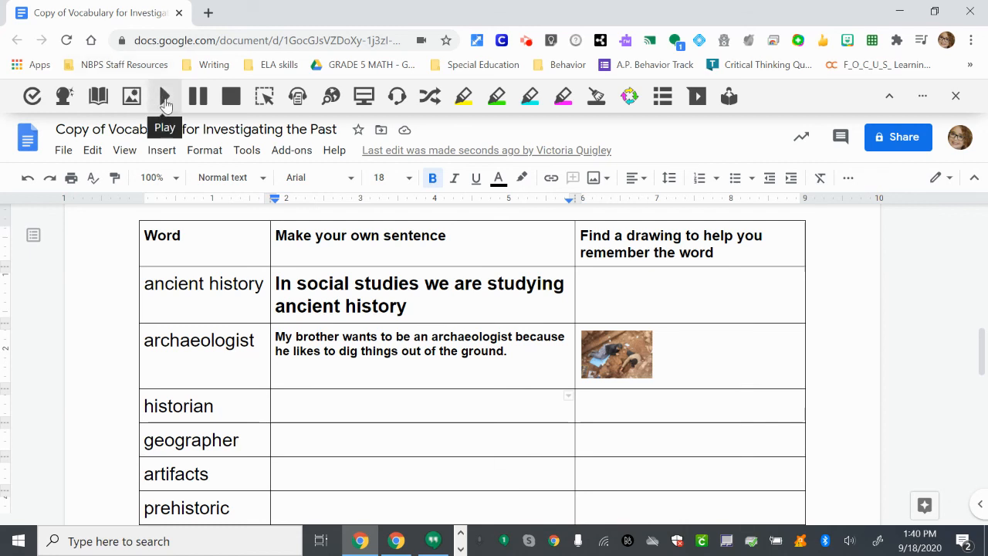
pyautogui.click(405, 90)
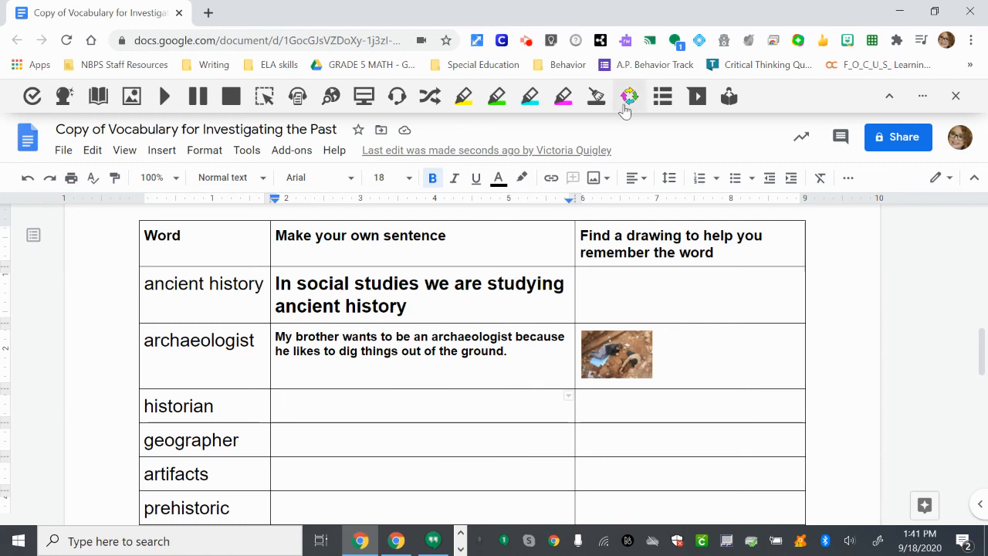
pyautogui.click(530, 44)
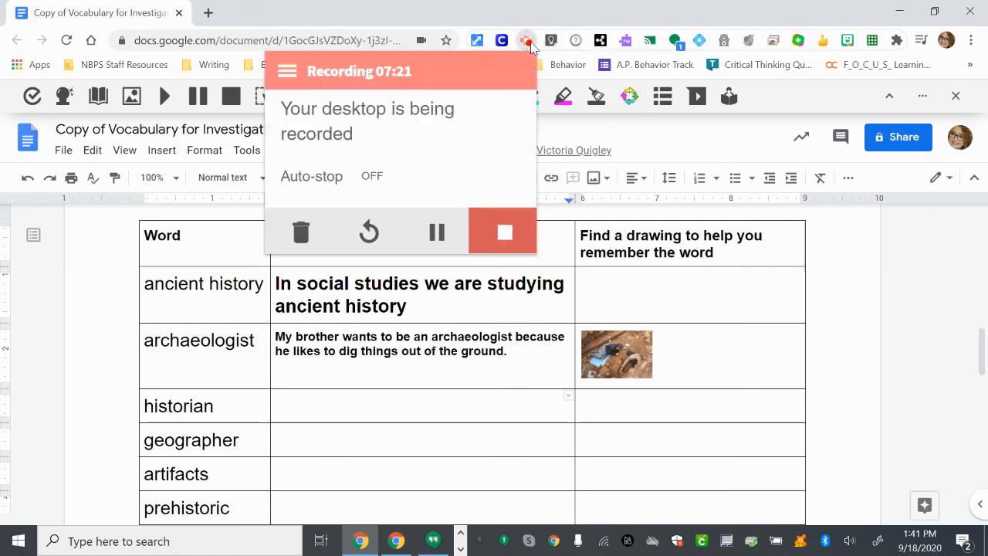